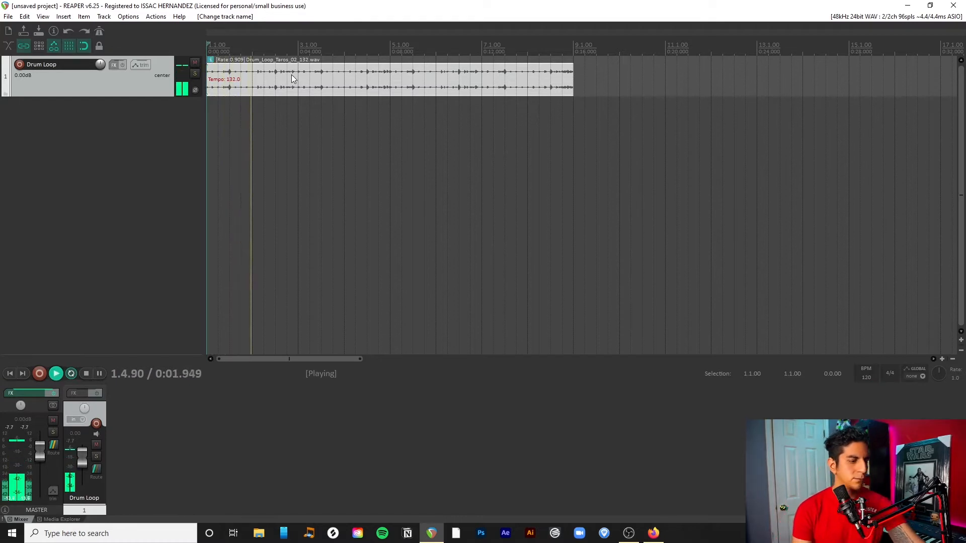
Step: Stop playback and trim the drum loop item to two measures, ending at 3.1.00
key("space")
left_click_drag(573, 78, 295, 77)
left_click(295, 78)
left_click(211, 47)
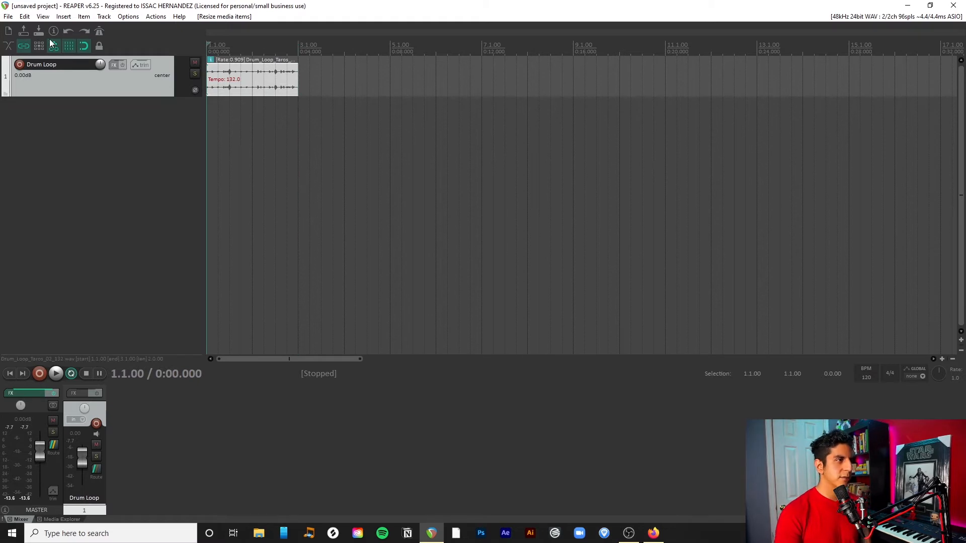
Step: Insert a time signature marker at 3.1.00 that sets 5/4 and leaves the tempo unset
left_click(287, 81)
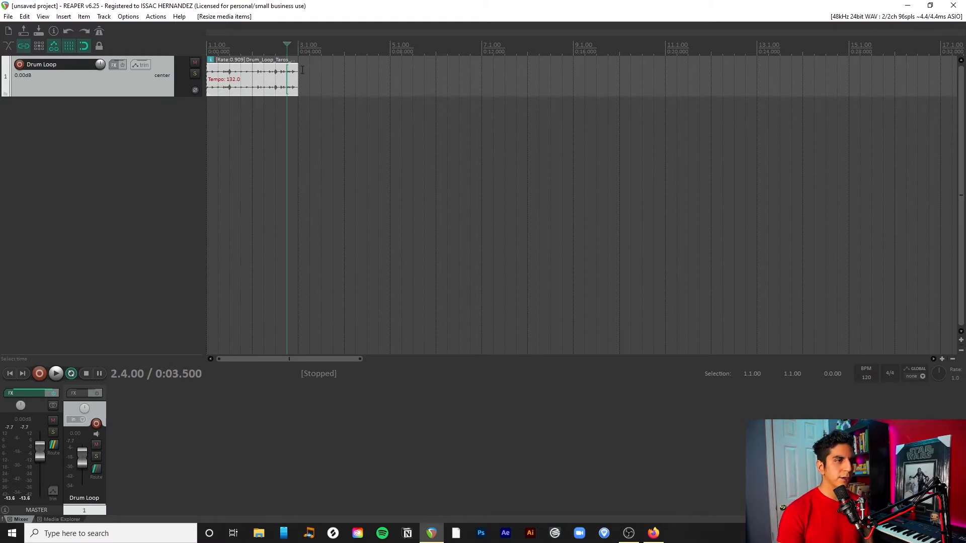
left_click(303, 48)
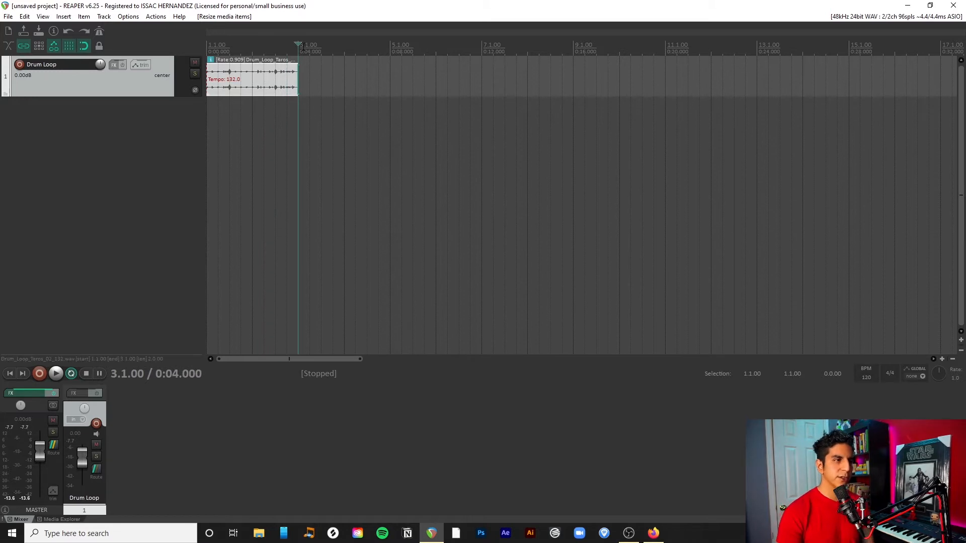
right_click(302, 53)
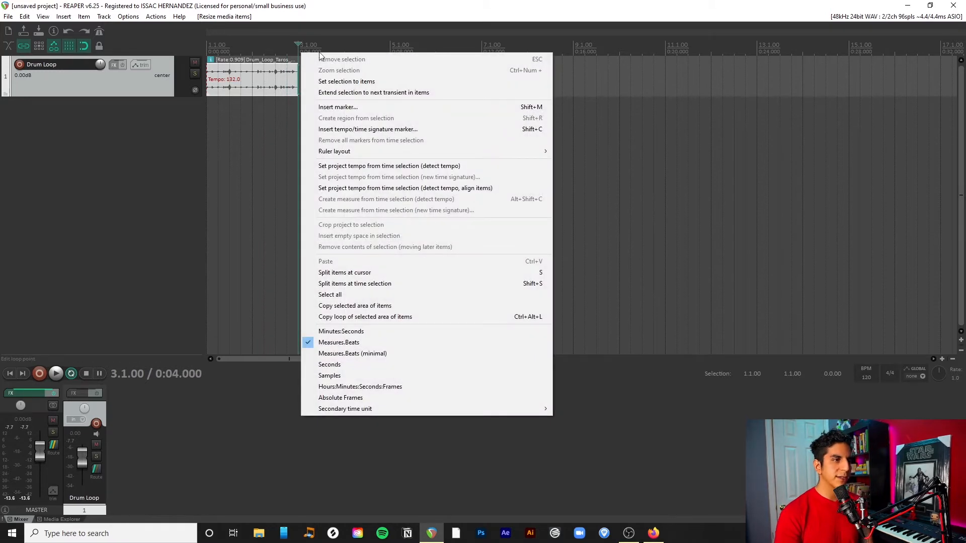
left_click(378, 130)
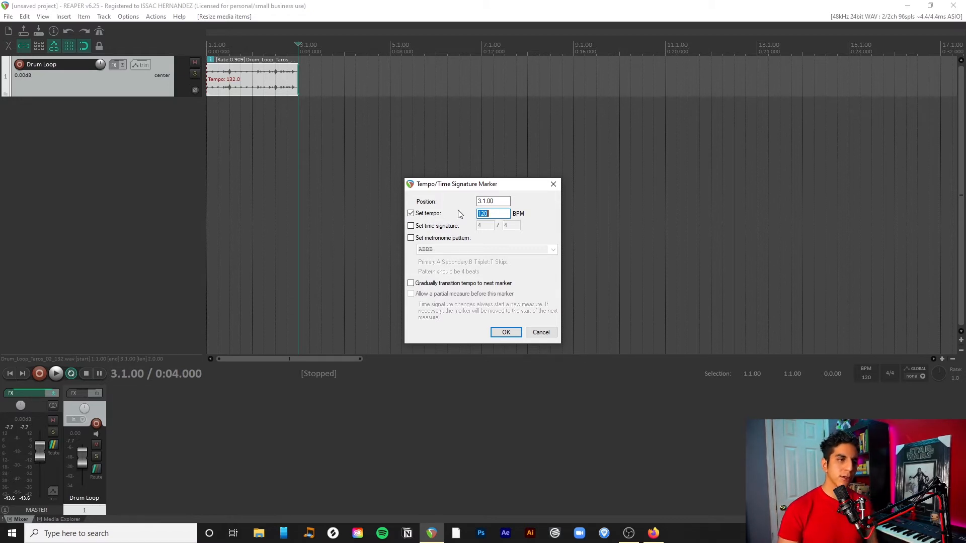
left_click(411, 213)
left_click(411, 226)
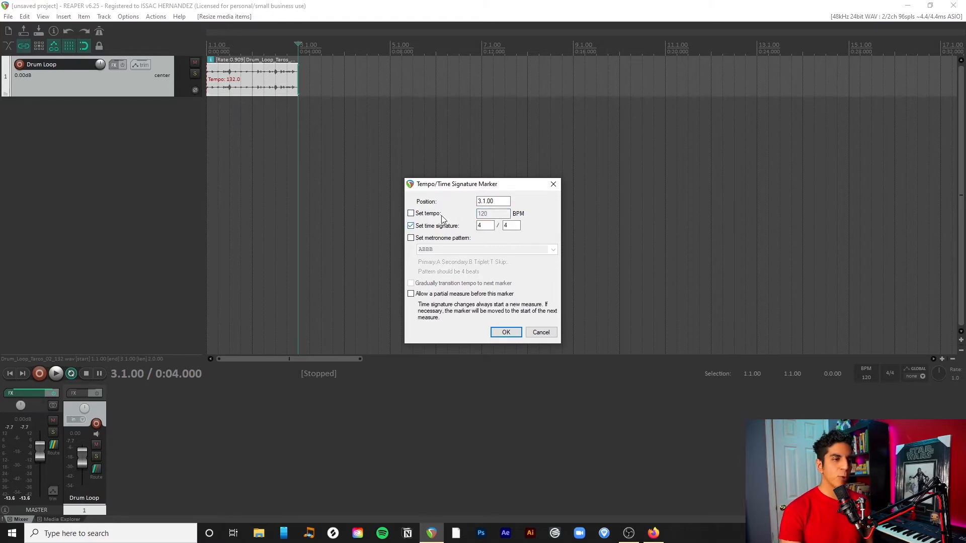
left_click(486, 228)
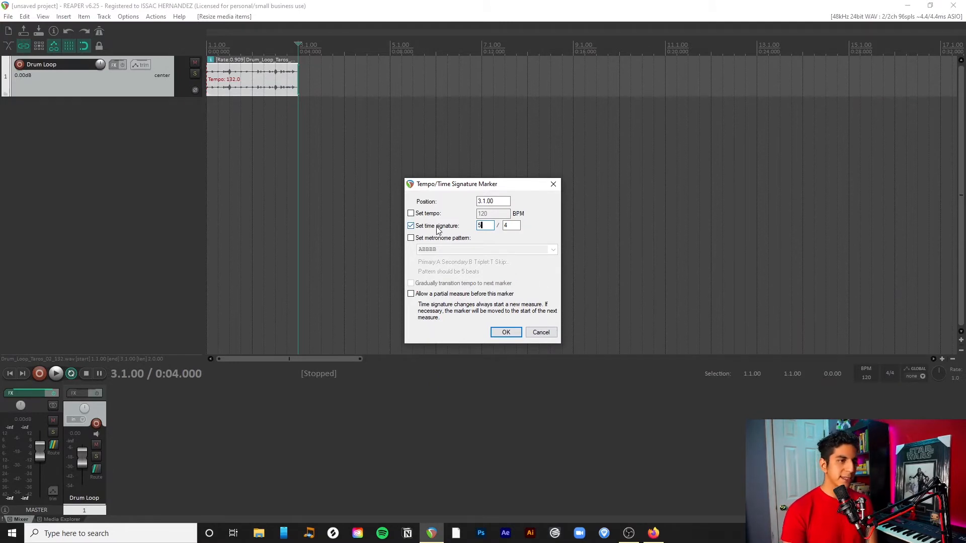
left_click(508, 225)
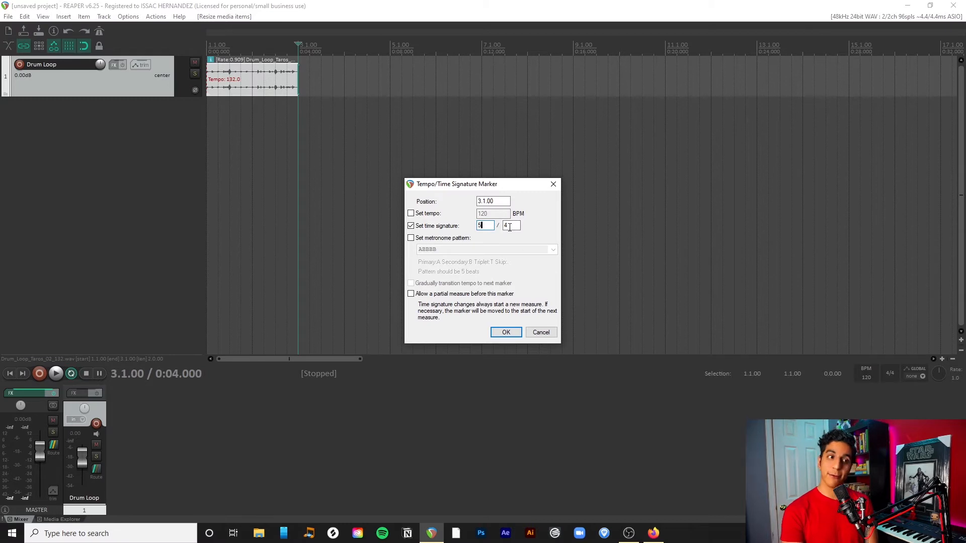
left_click(503, 332)
Step: Play the empty 5/4 measures from 3.1.00 to 5.1.00 as a selection with the metronome on
mouse_move(365, 49)
left_mouse_down()
mouse_move(468, 46)
mouse_move(361, 42)
left_mouse_up()
left_click(365, 43)
key("space")
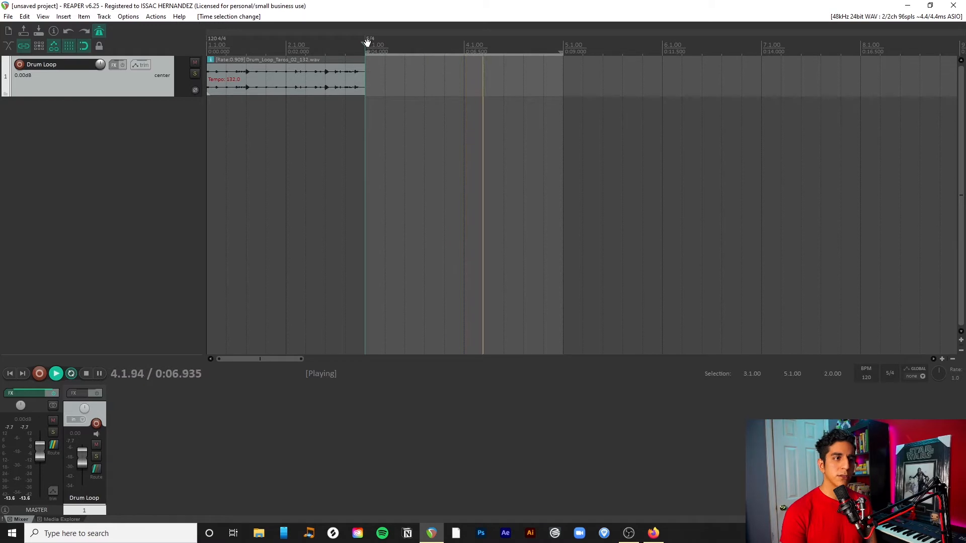
key("space")
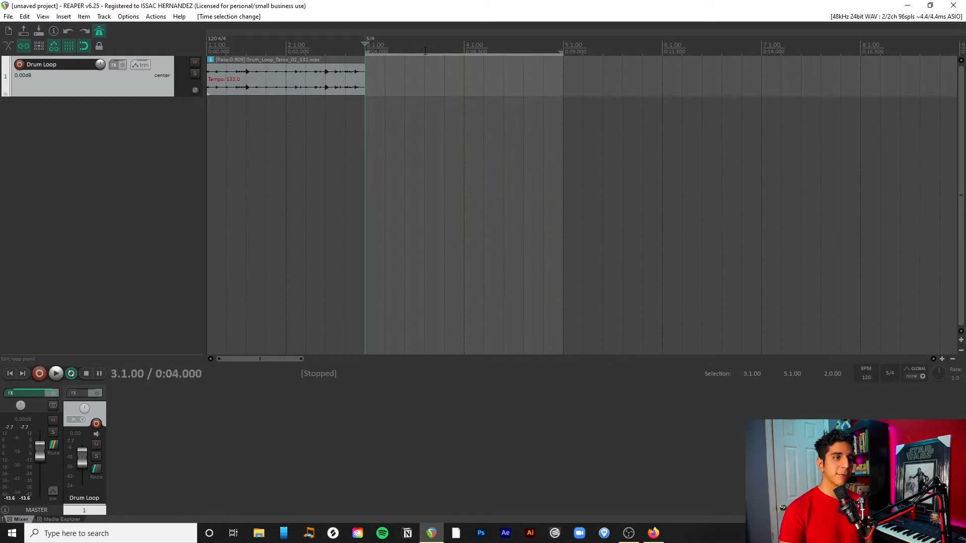
Step: Copy the drum loop item to 3.1.00 and trim the copy to one 5/4 measure, ending at 4.1.00
left_click_drag(288, 53, 560, 55)
left_click(287, 80)
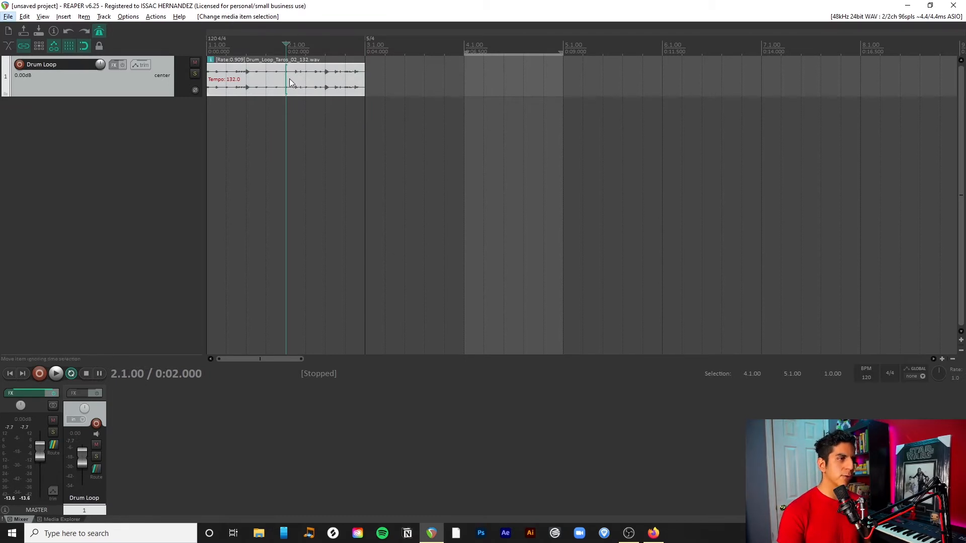
left_click_drag(288, 78, 462, 87)
left_click_drag(465, 52, 366, 52)
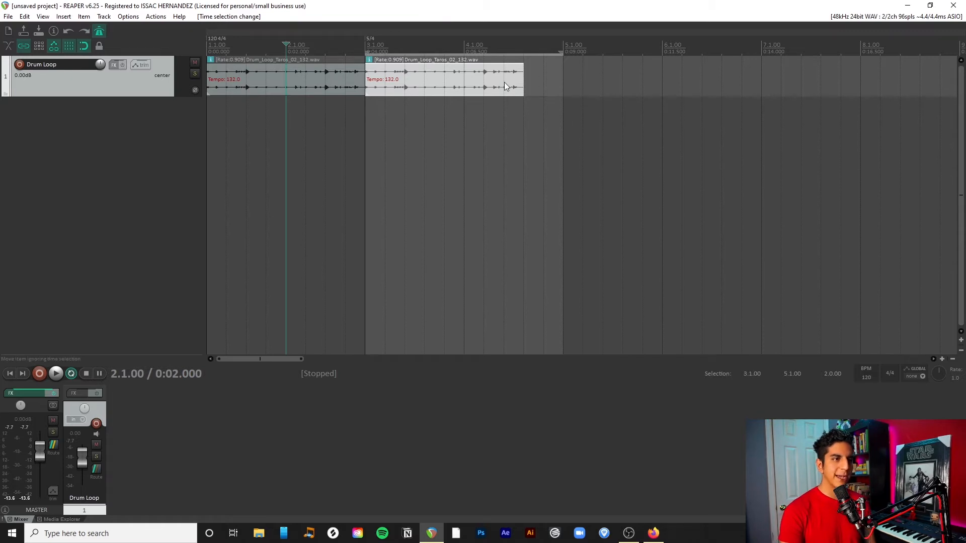
left_click_drag(520, 81, 463, 84)
Step: Play the 5/4 measure from 3.1.00 and duplicate its drum loop item to 4.1.00
left_click(365, 48)
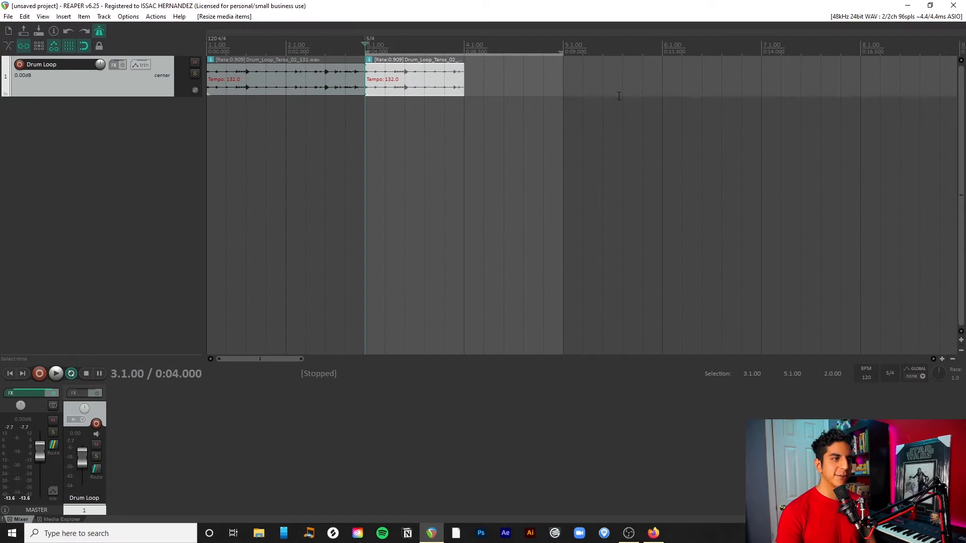
key("space")
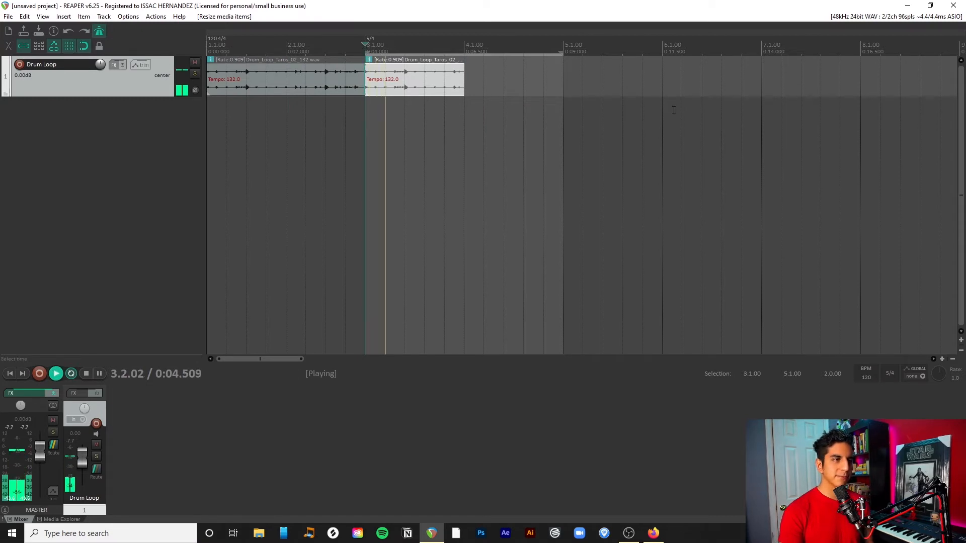
key("space")
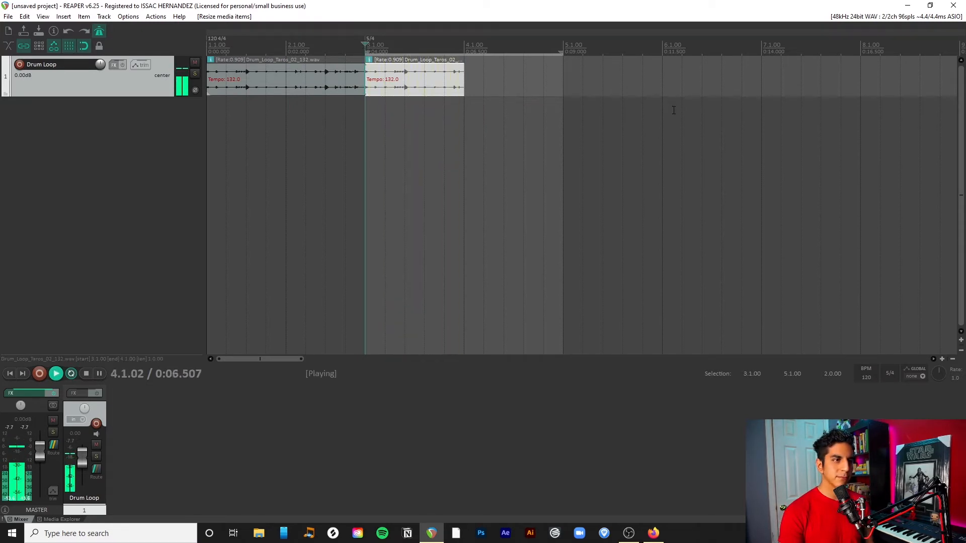
left_click_drag(424, 83, 532, 93)
key("space")
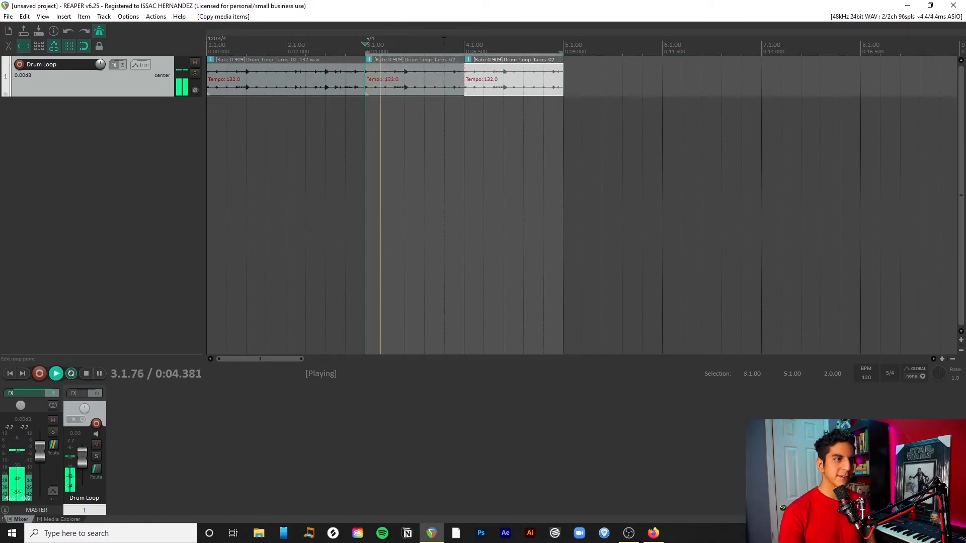
Step: Turn off the metronome and play the 5/4 section from 3.1.00
key("space")
left_click(99, 32)
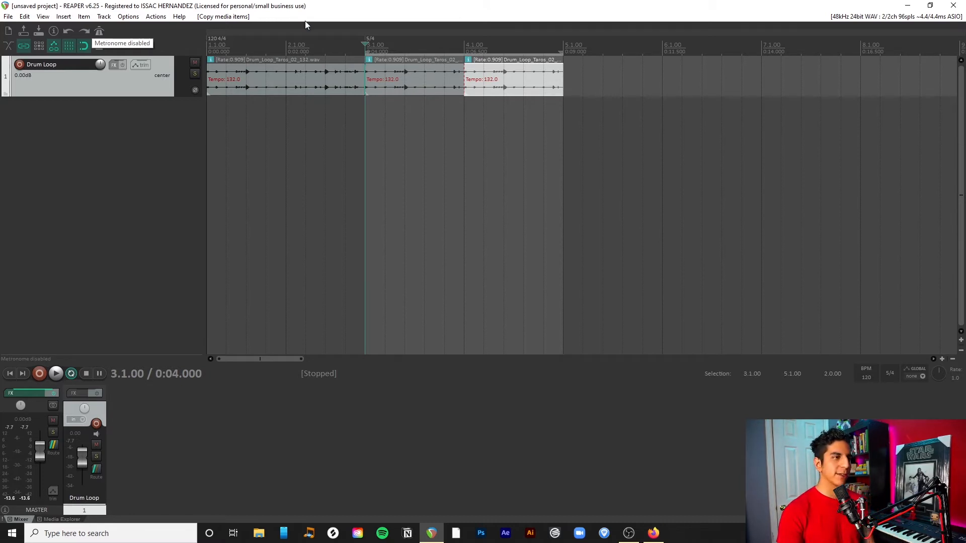
key("space")
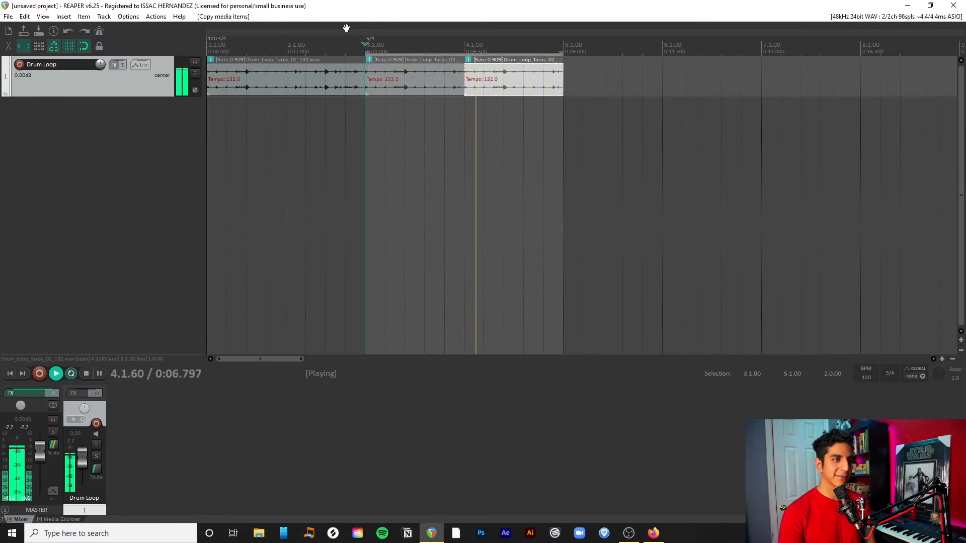
key("space")
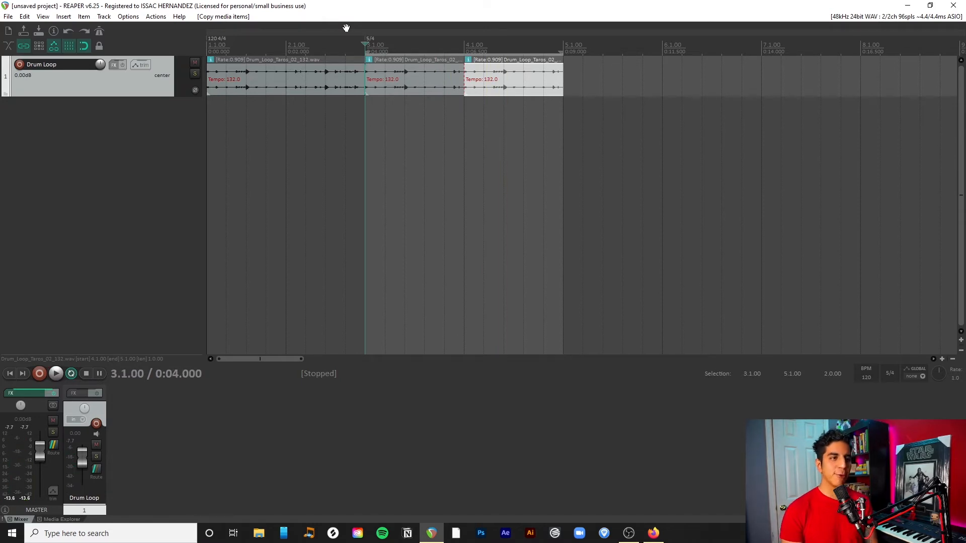
Step: Shift the audio contents of the item at 4.1.00 one beat later and play the 5/4 section
left_click_drag(509, 89, 532, 89)
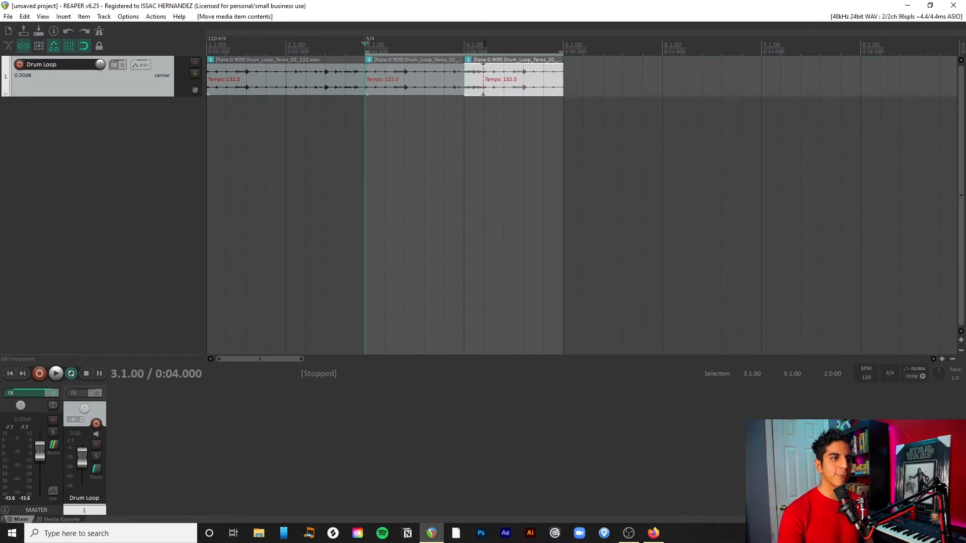
left_click(464, 43)
key("space")
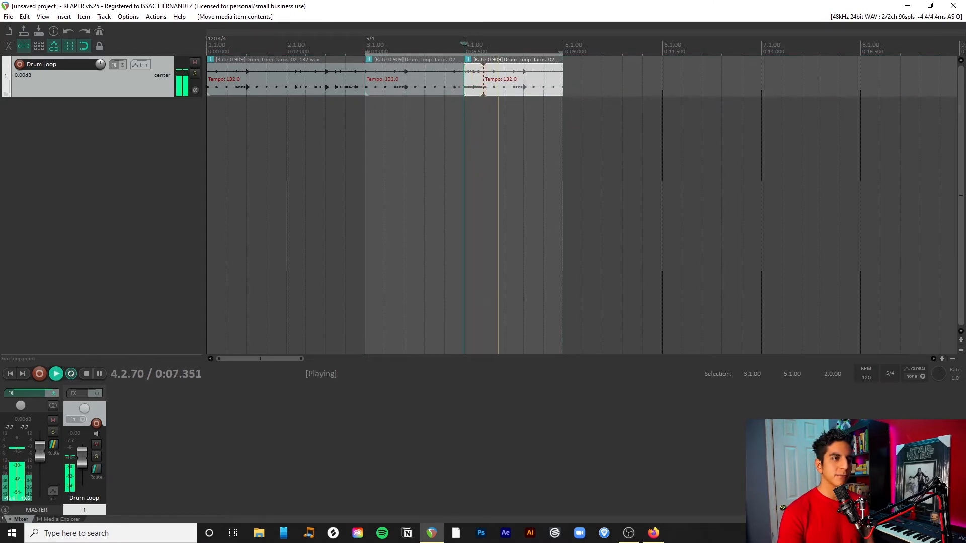
key("space")
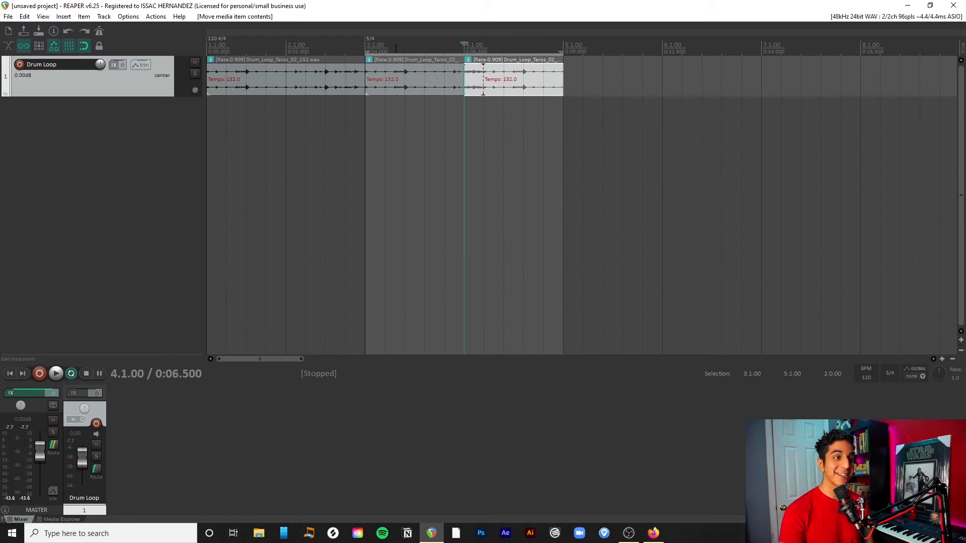
left_click(367, 46)
key("space")
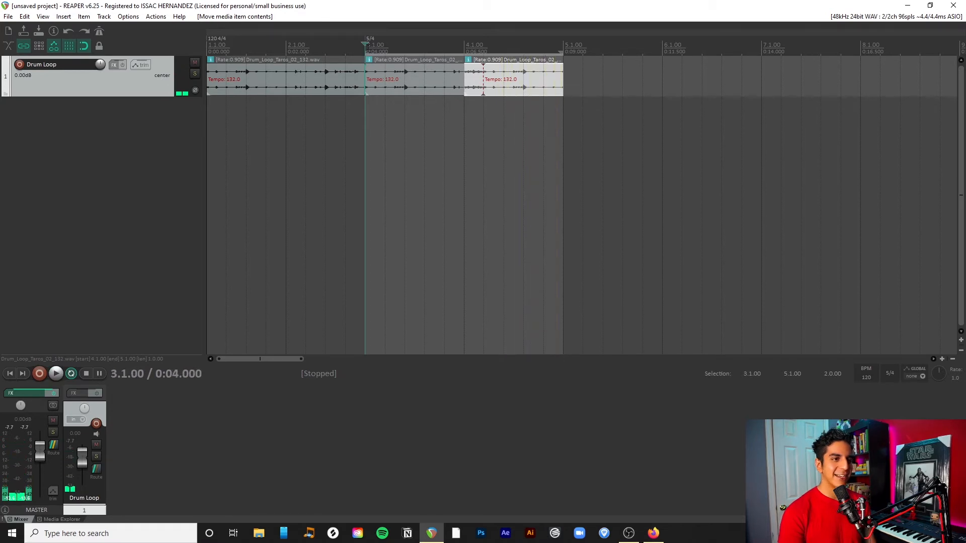
Step: Delete the drum loop item between 4.1.00 and 5.1.00
left_click(564, 46)
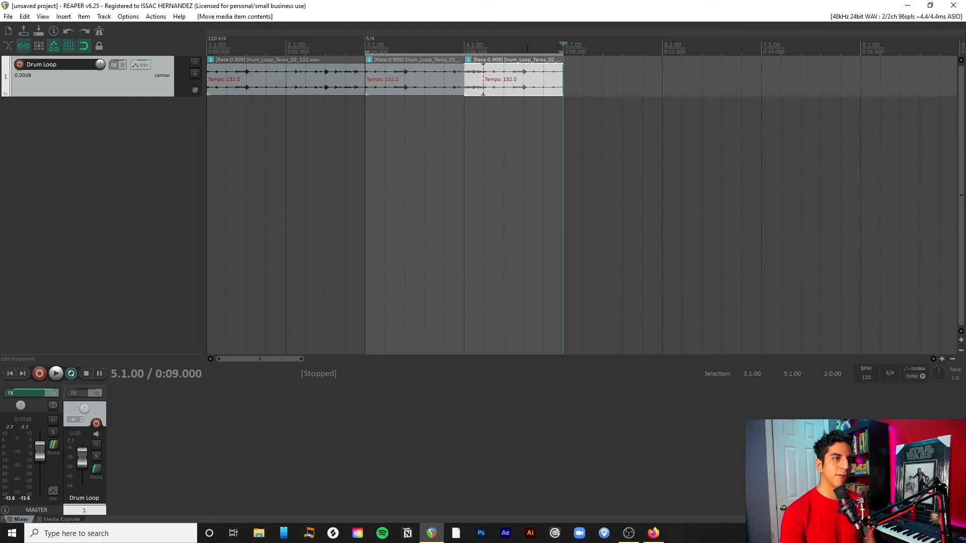
left_click(464, 45)
key("Delete")
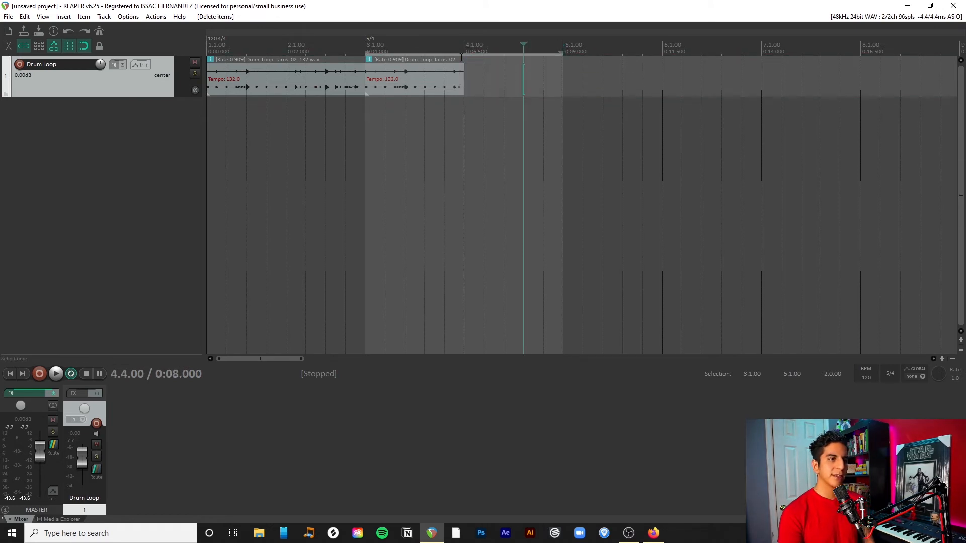
Step: Insert a tempo/time signature marker at 4.1.00 with 120 BPM and 4/4
right_click(464, 45)
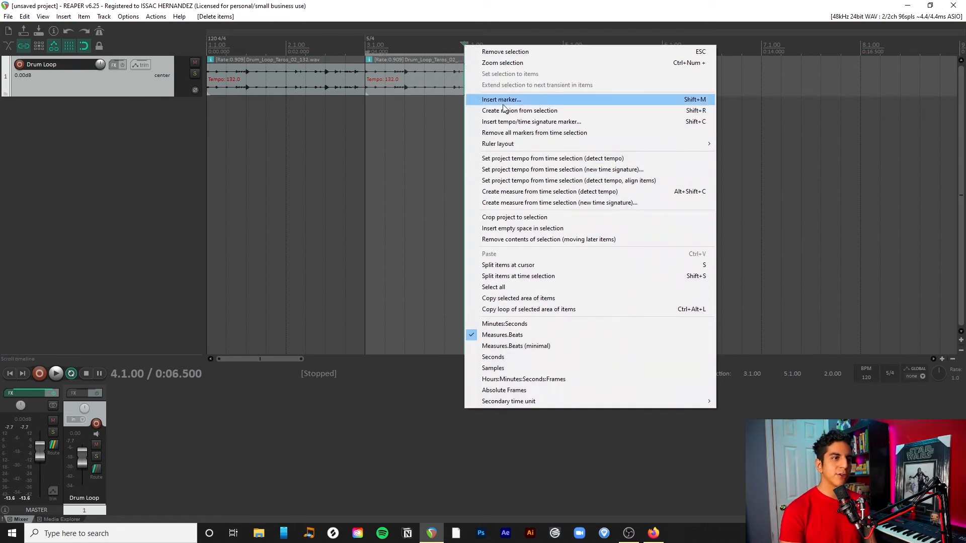
left_click(512, 122)
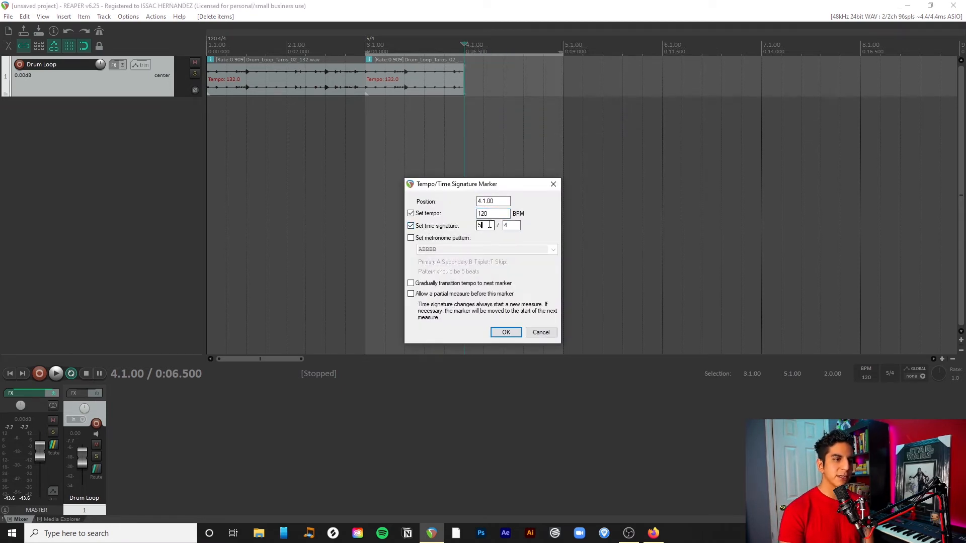
left_click(505, 332)
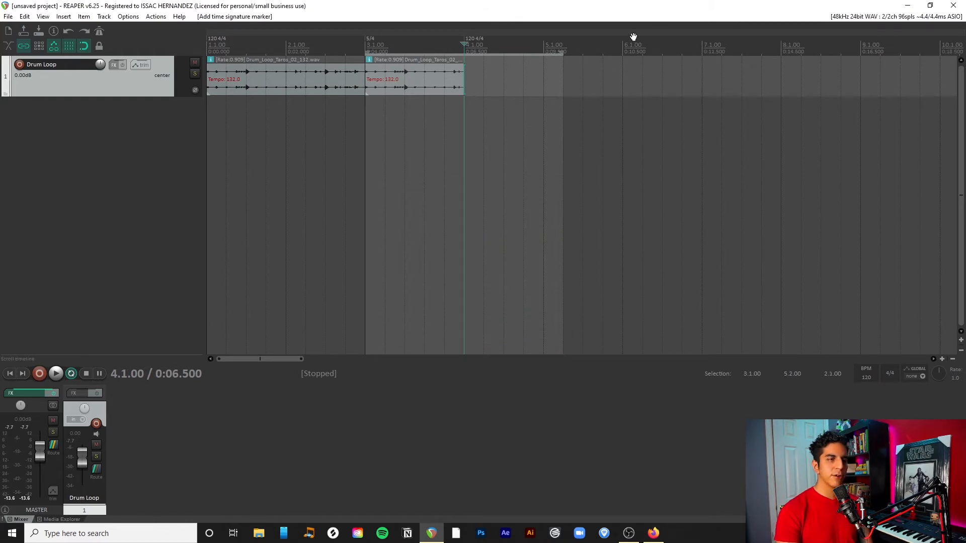
Step: Place a one-measure copy of the drum loop at 4.1.00 and play the selection from 2.1.00 to 5.1.00
left_click_drag(298, 80, 543, 81)
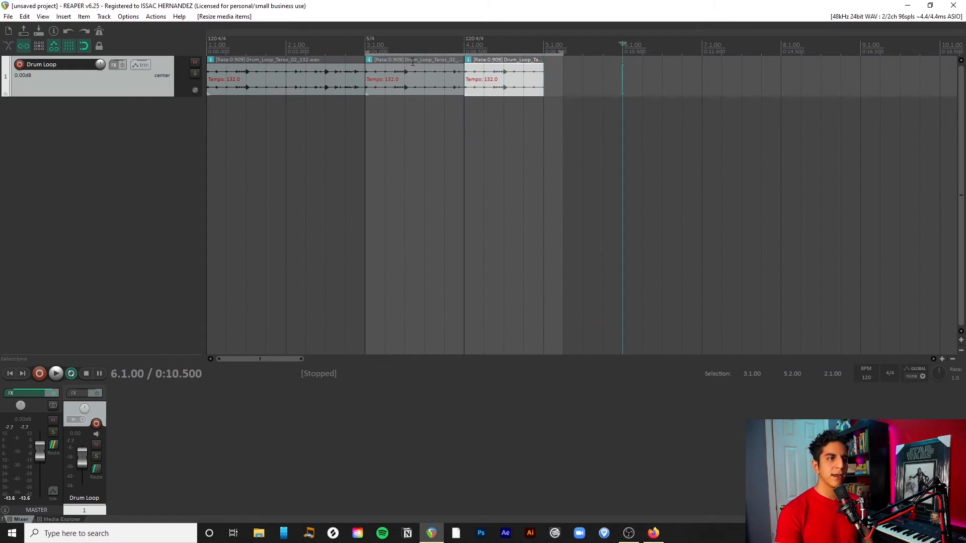
left_click_drag(365, 53, 286, 54)
left_click_drag(560, 53, 544, 53)
left_click(286, 47)
key("space")
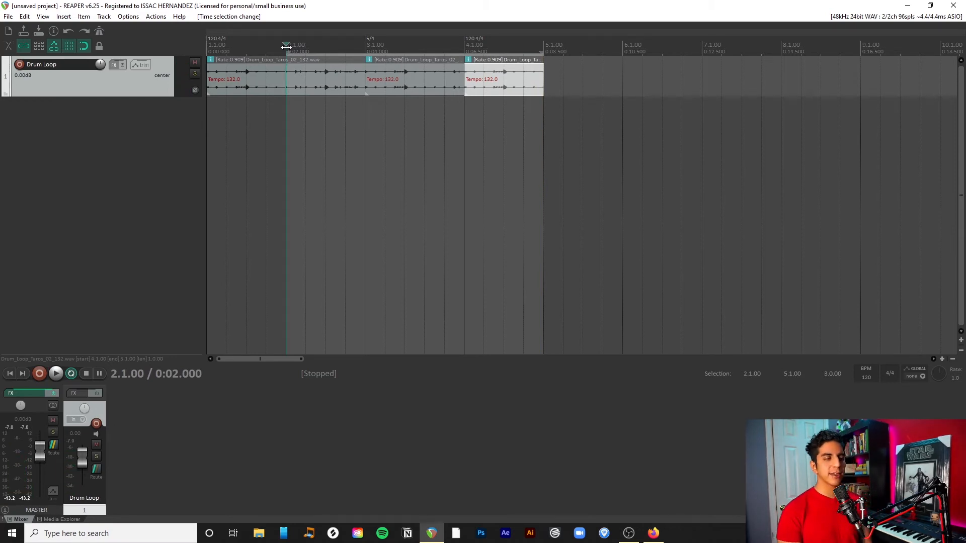
Step: Try a 140 BPM tempo marker at 2.1.00 with gradual transition to the next marker, and undo it
right_click(547, 49)
left_click(584, 125)
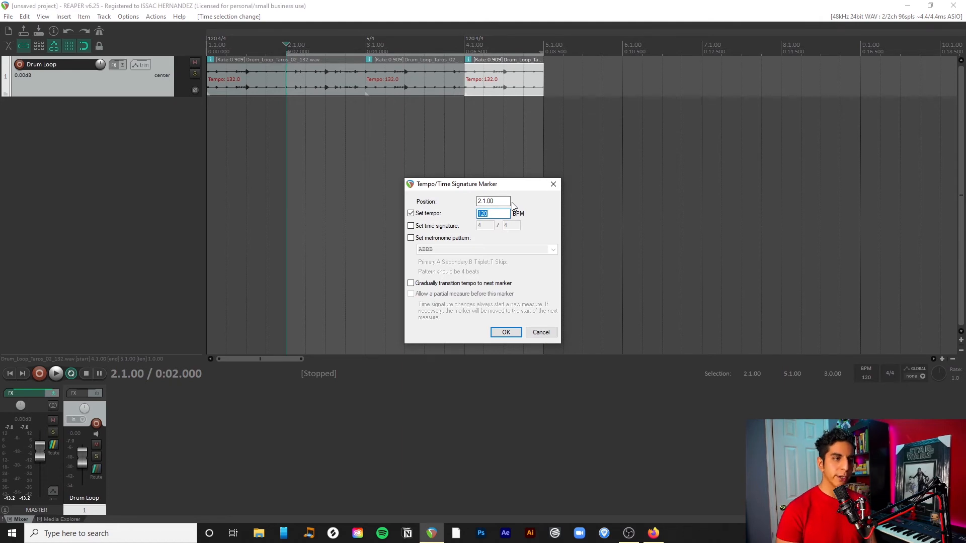
type("140")
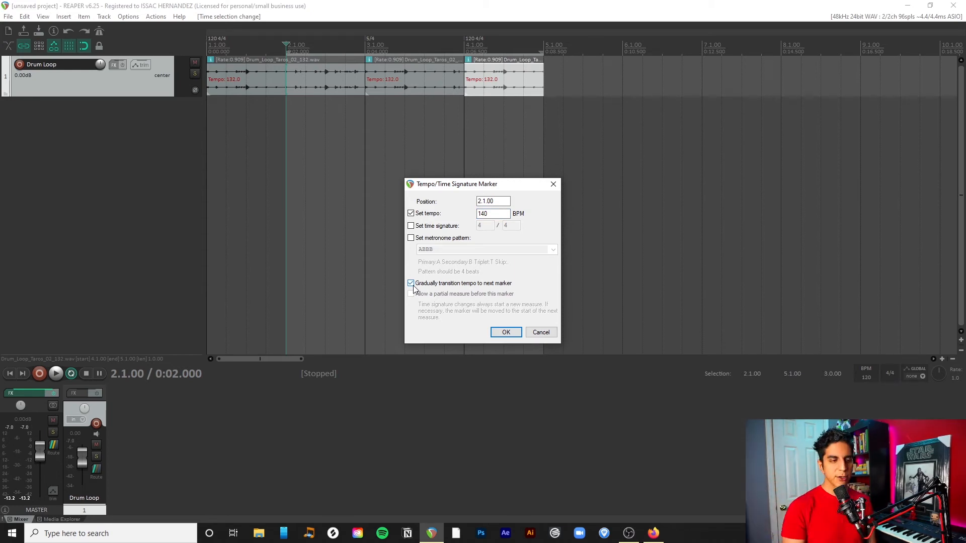
left_click(507, 333)
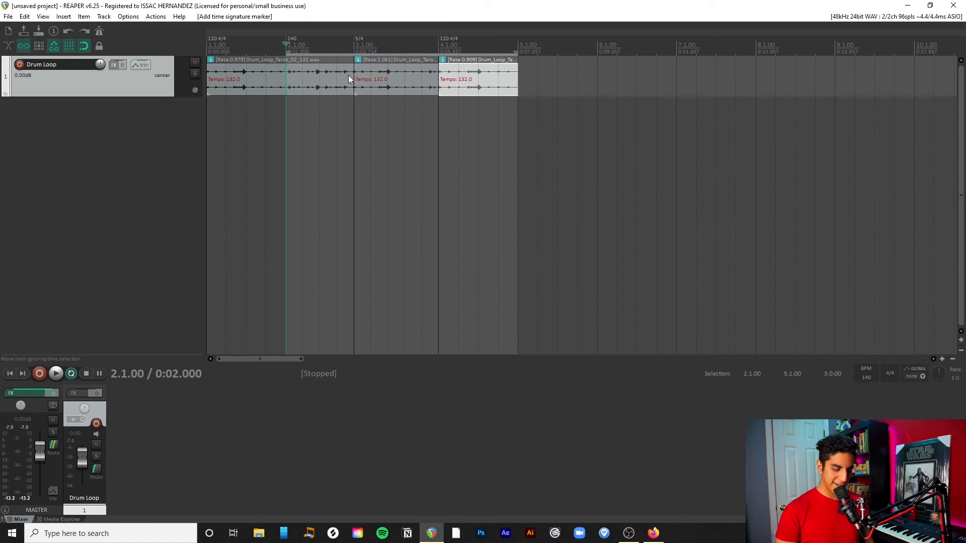
key("ctrl+z")
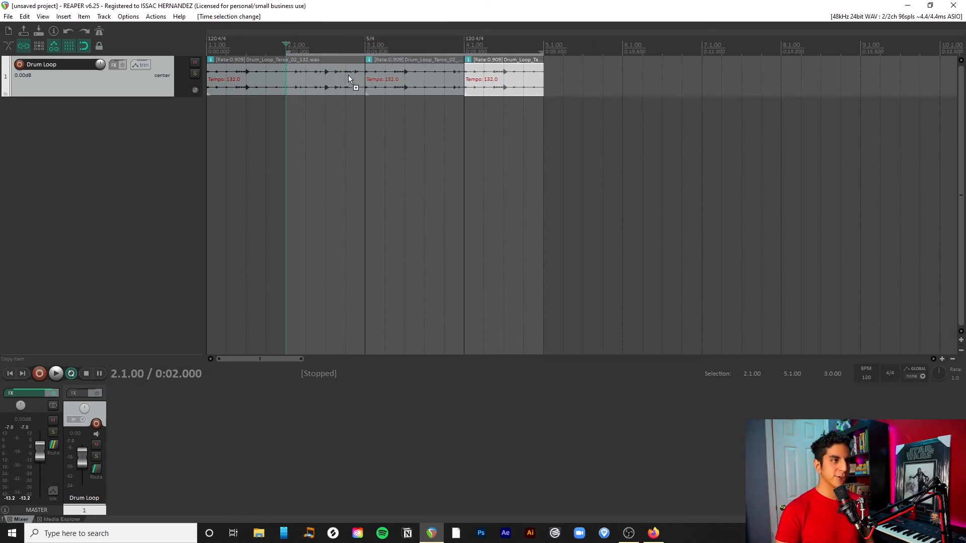
Step: Insert a tempo marker at 5.1.00 with the tempo set to 140 BPM
left_click(546, 42)
right_click(544, 43)
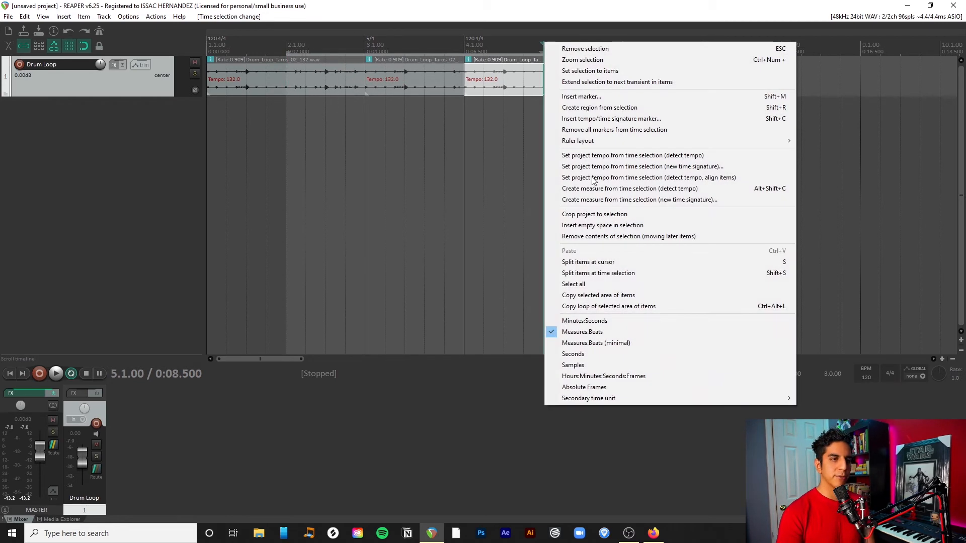
left_click(591, 119)
type("140")
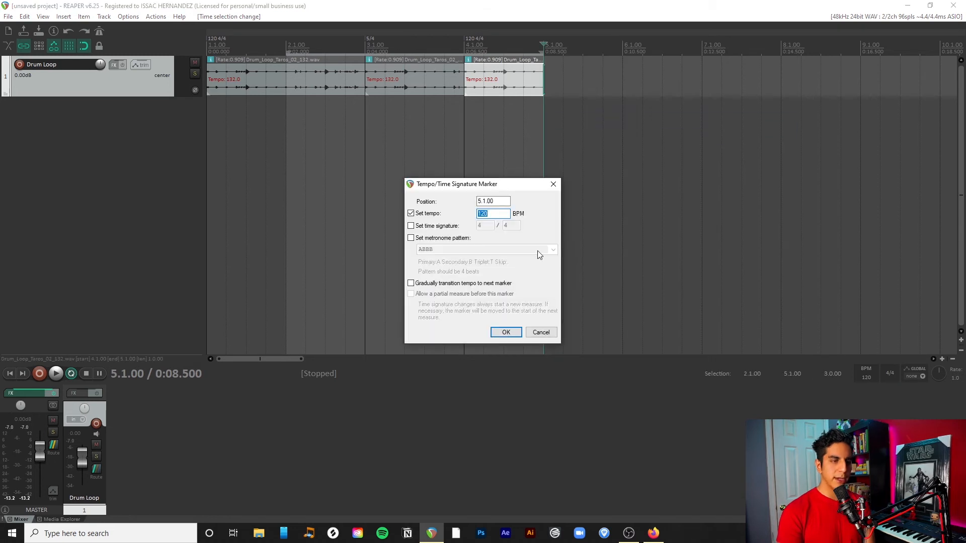
key("Return")
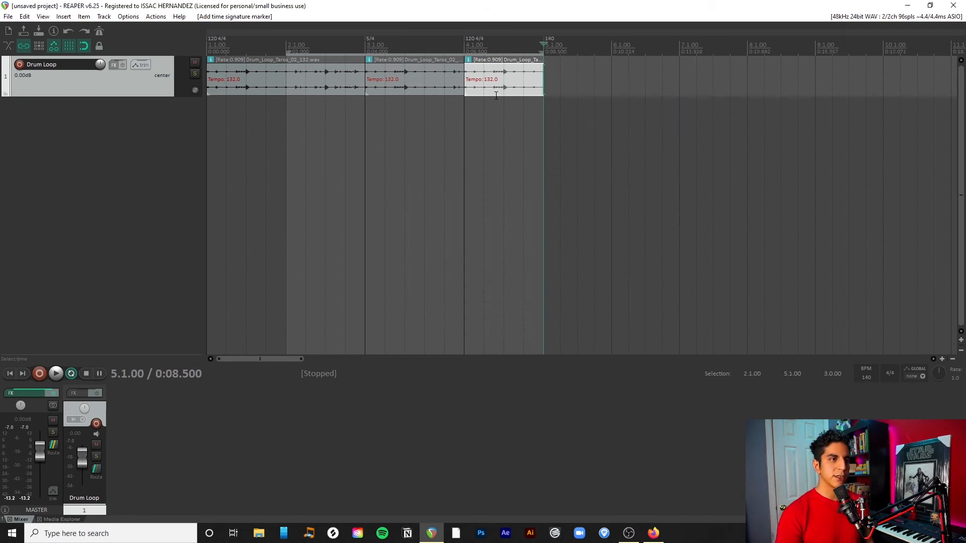
Step: Place a two-measure copy of the first drum loop item at 5.1.00, ending at 7.1.00
left_click_drag(298, 82, 676, 84)
left_click(730, 78)
key("Delete")
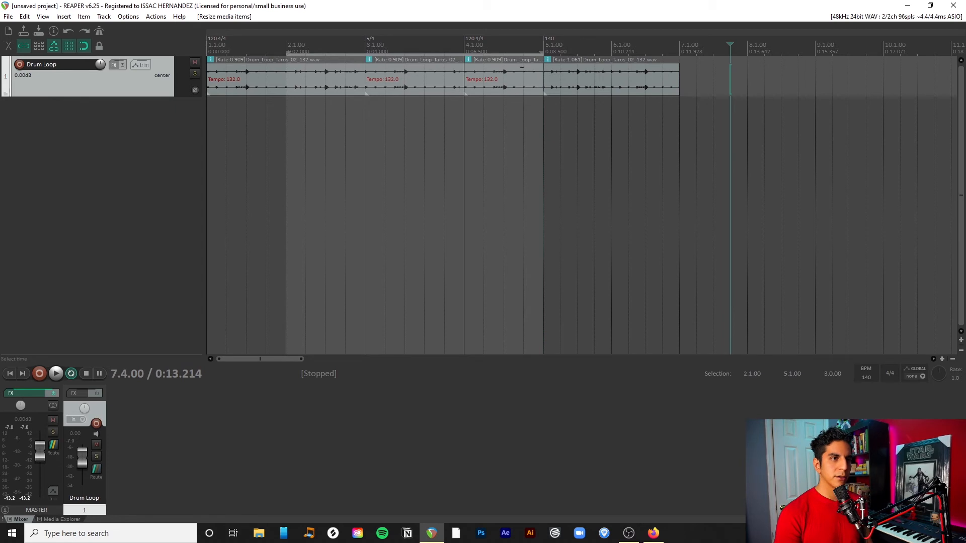
Step: Play from 2.1.00 with the time selection extended to 7.1.00, and move the selection's start to 1.1.00
left_click(552, 46)
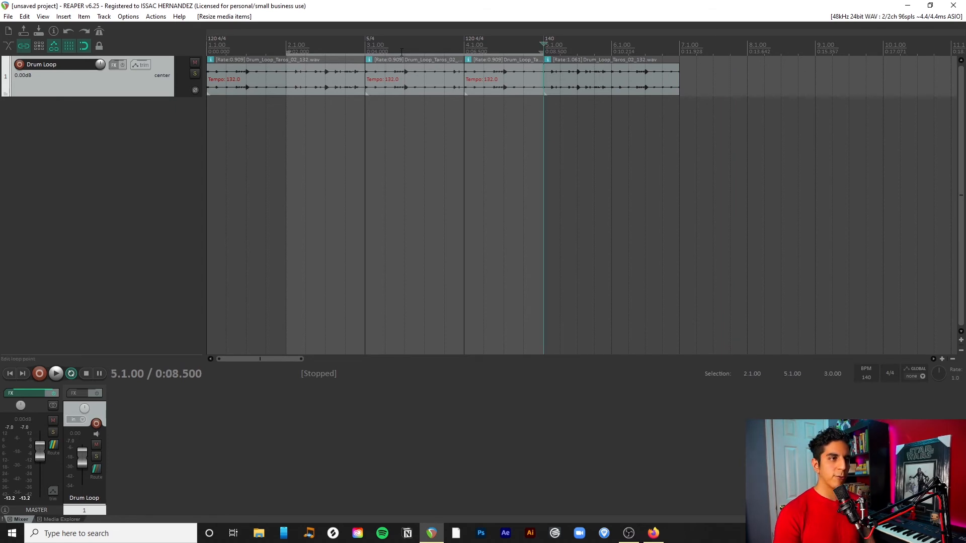
left_click(365, 45)
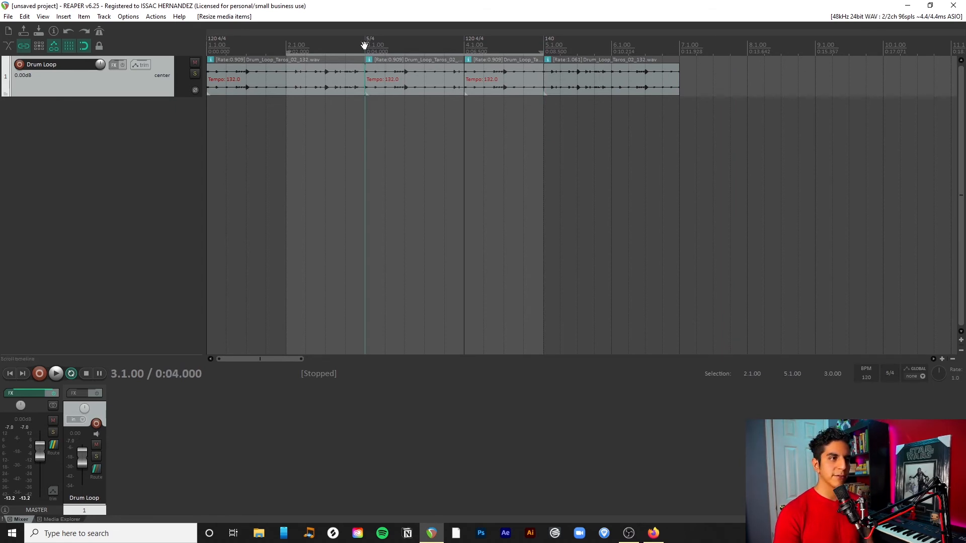
left_click(285, 43)
left_click_drag(539, 52, 676, 53)
key("space")
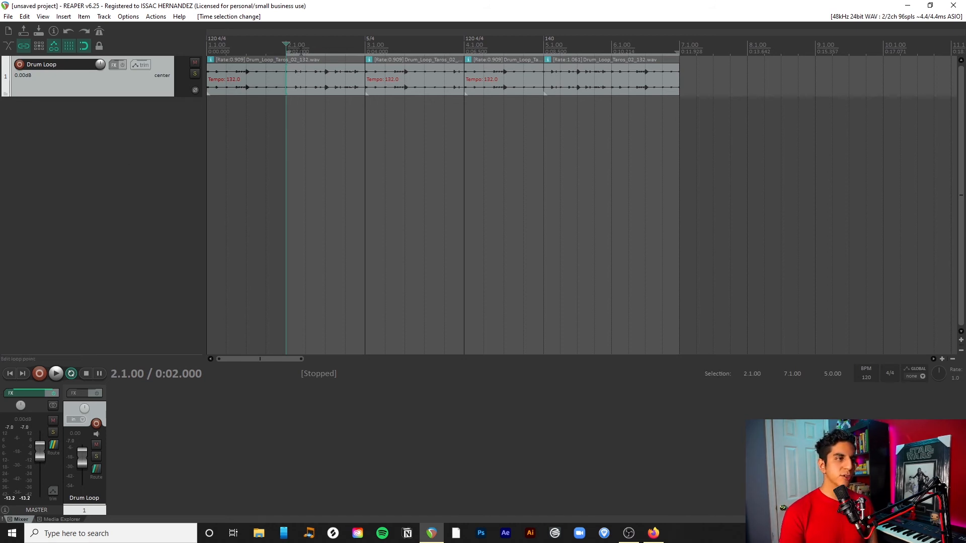
left_click_drag(285, 53, 207, 54)
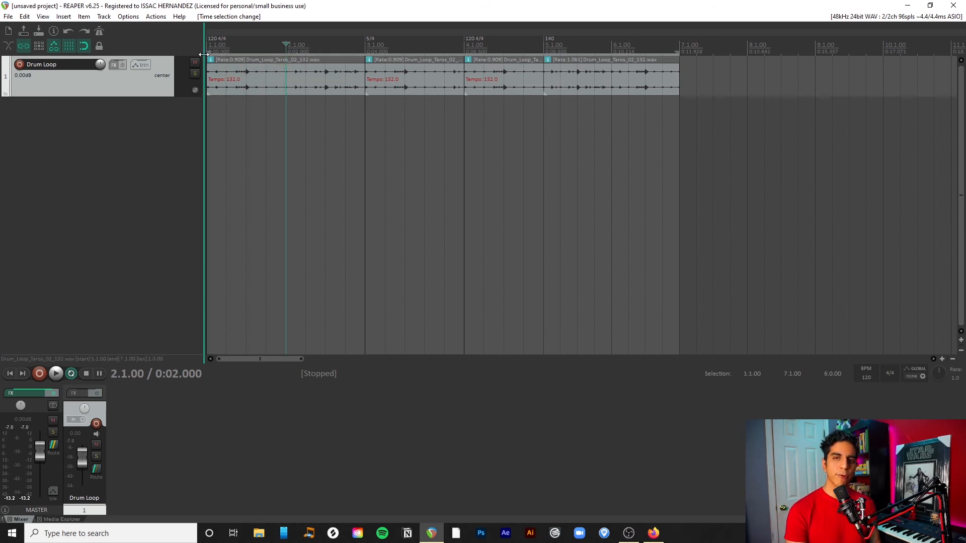